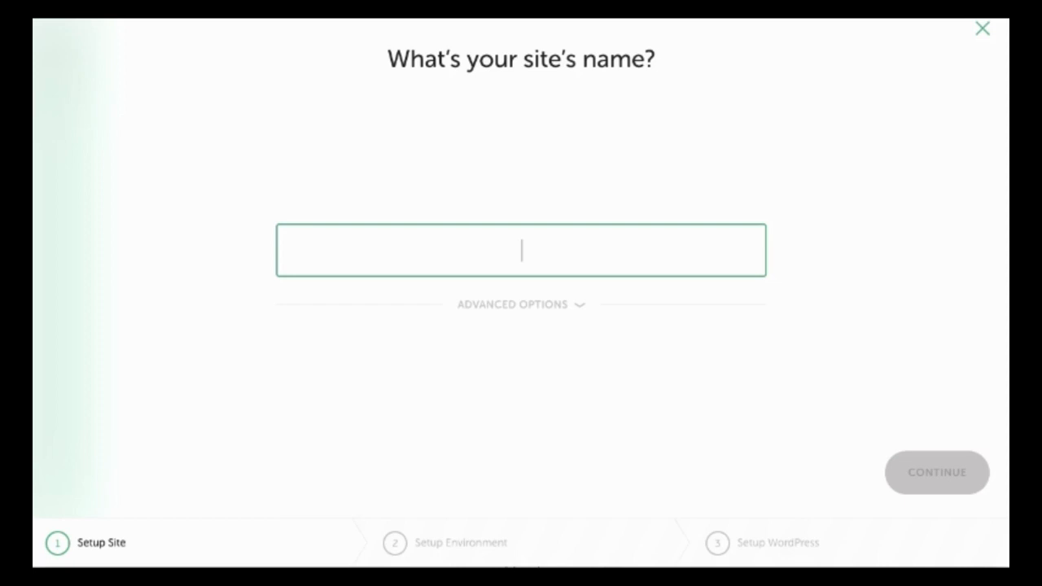
# Name the site WPTest, check its wptest.local domain and path, and continue.
pyautogui.write('WPTest')
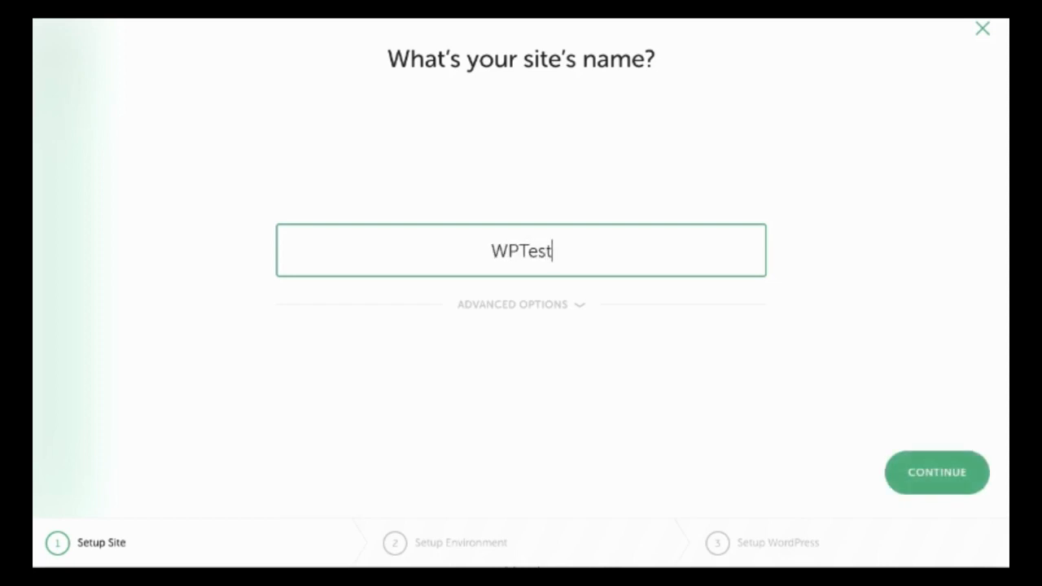
pyautogui.press('Tab')
pyautogui.press('Return')
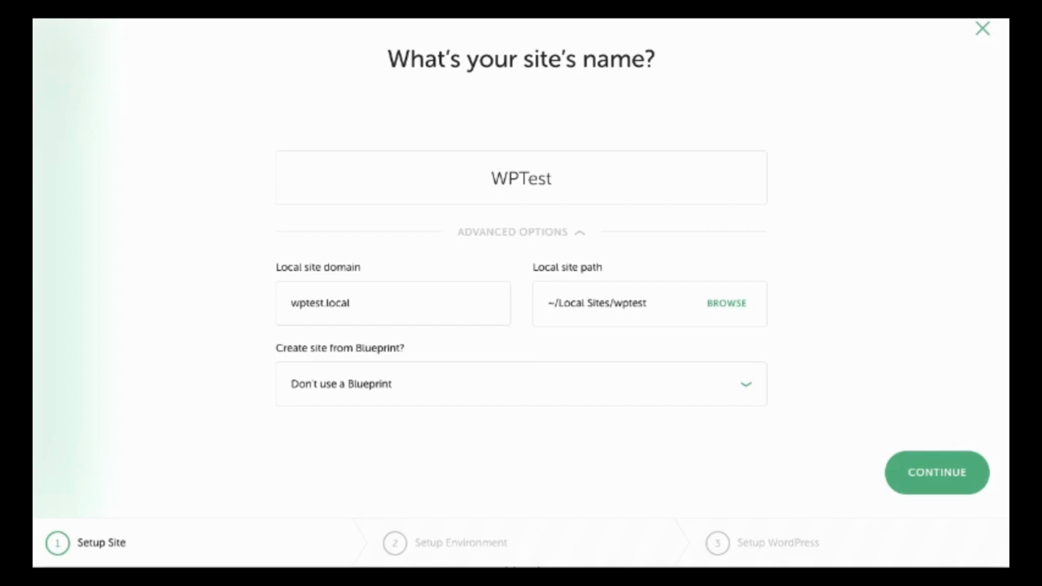
pyautogui.click(937, 472)
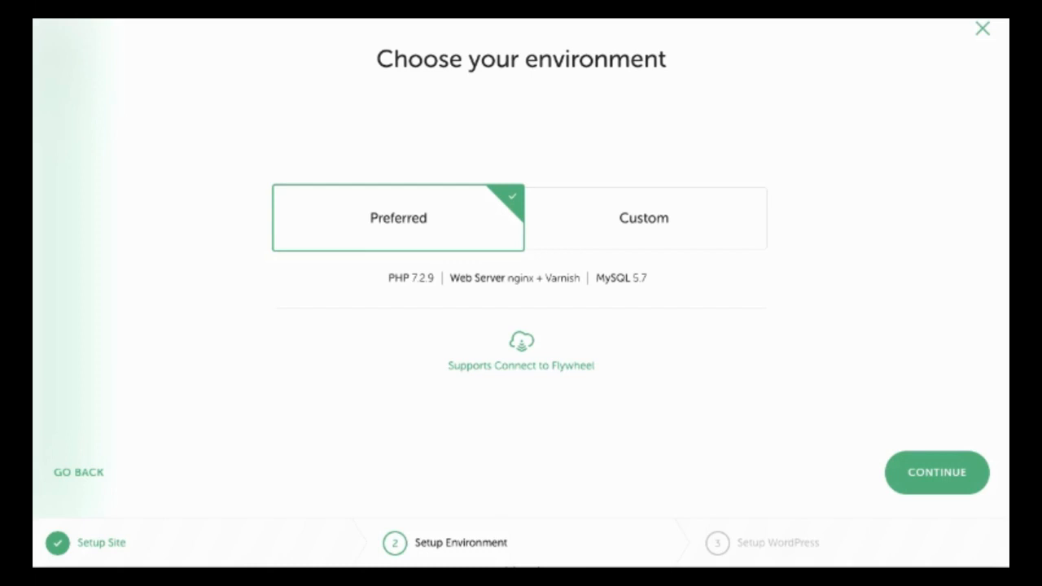
# Choose a Custom environment with PHP 7.0.3, Apache and MySQL 5.6, and continue.
pyautogui.click(643, 218)
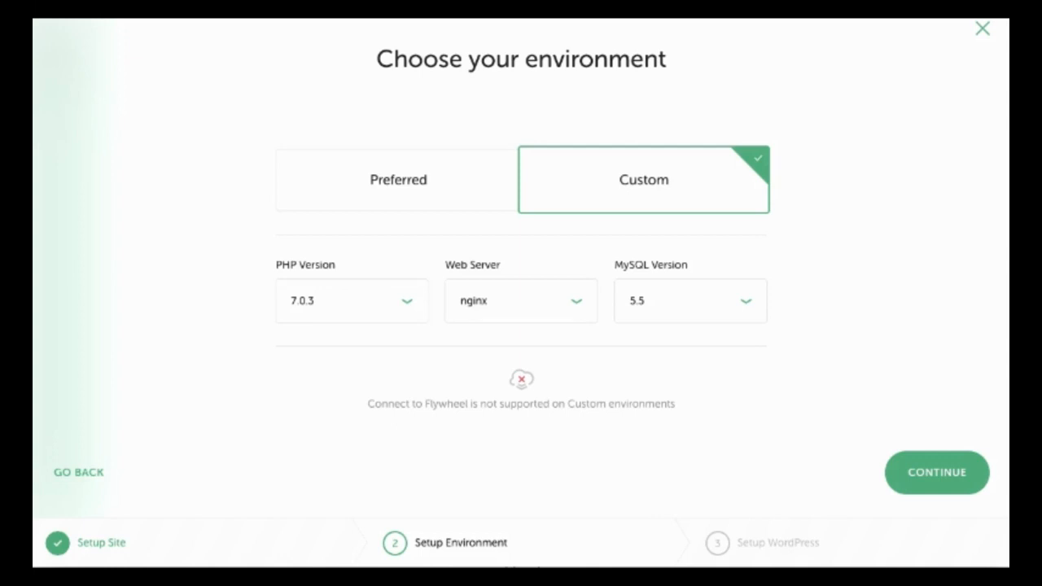
pyautogui.click(352, 300)
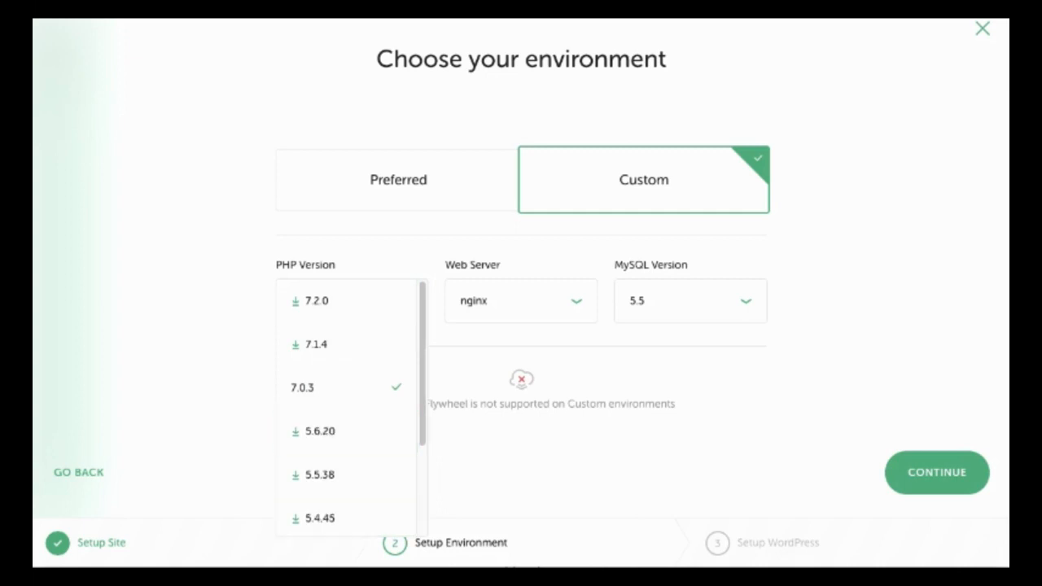
pyautogui.scroll(-2, 346, 407)
pyautogui.scroll(-1, 346, 407)
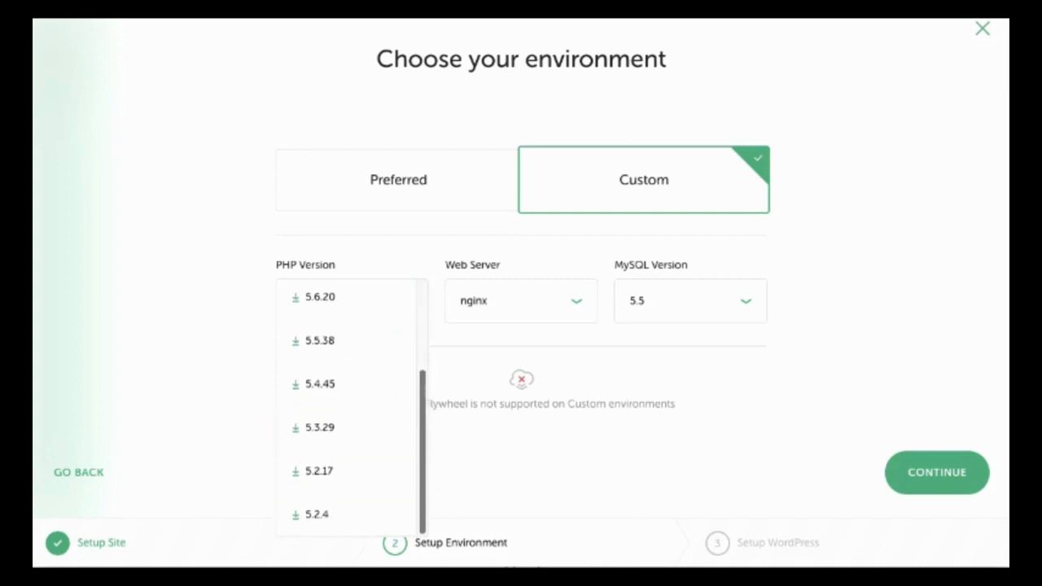
pyautogui.scroll(3, 346, 407)
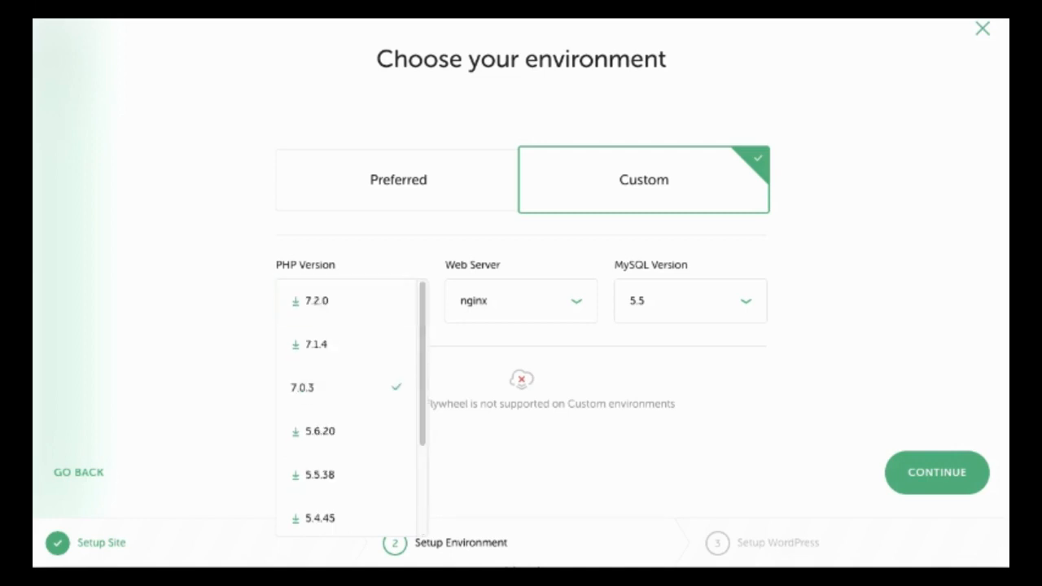
pyautogui.click(521, 300)
pyautogui.click(505, 345)
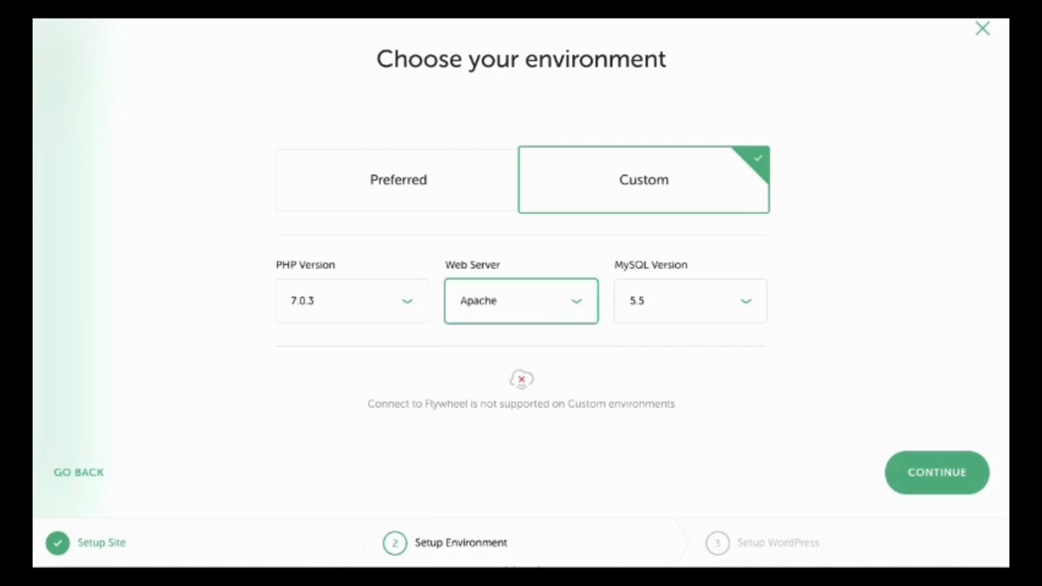
pyautogui.click(691, 300)
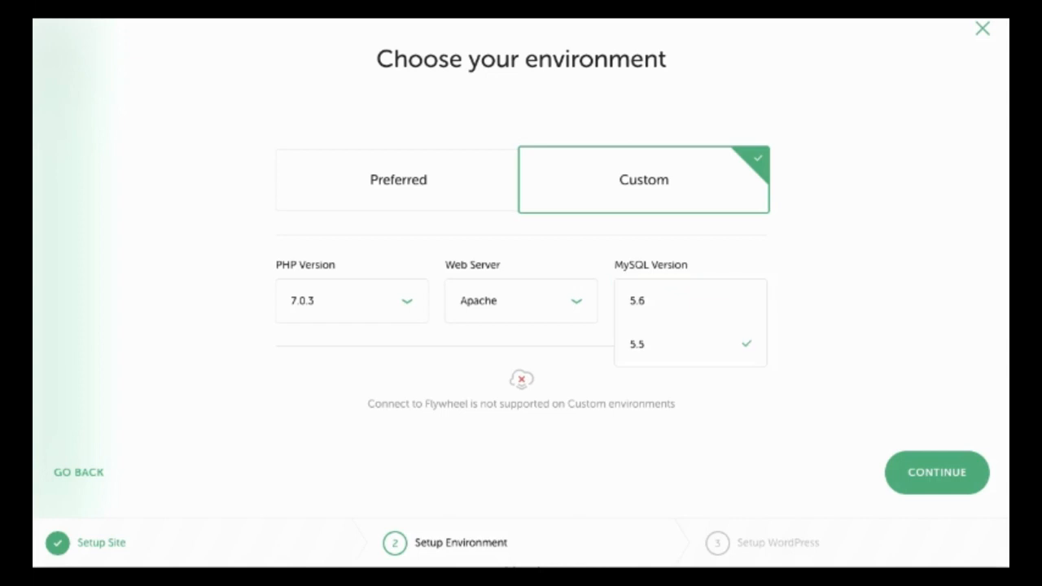
pyautogui.click(690, 300)
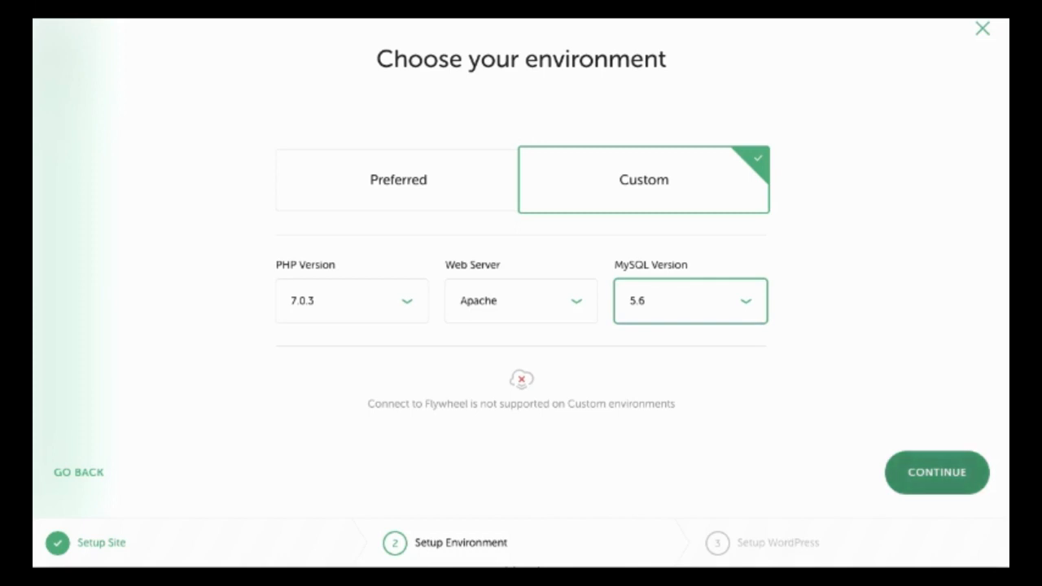
pyautogui.click(937, 472)
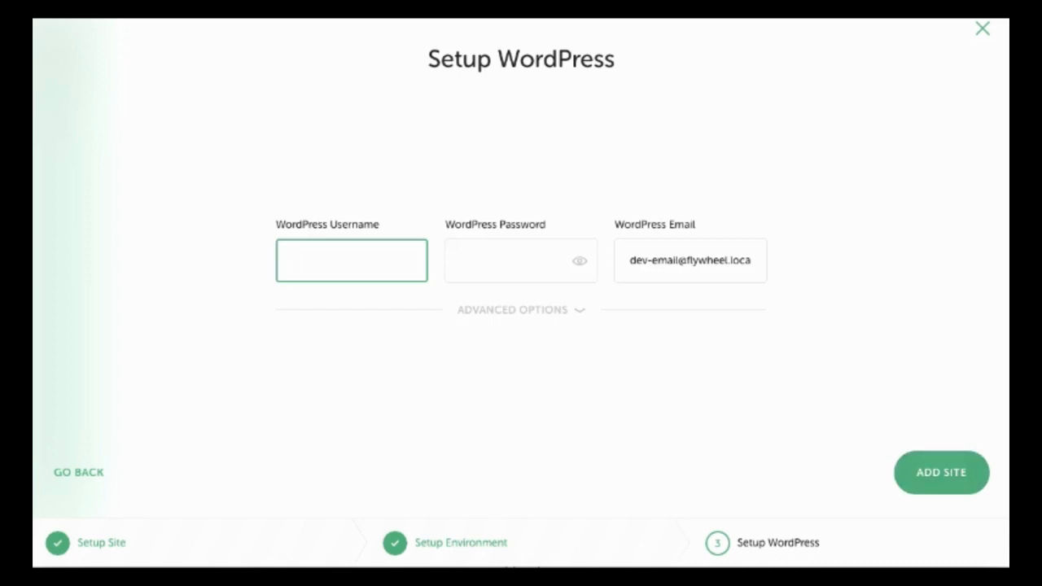
# Enter the WordPress admin username and password, leave multisite at No, and add the WPTest site.
pyautogui.write('Admin')
pyautogui.press('Tab')
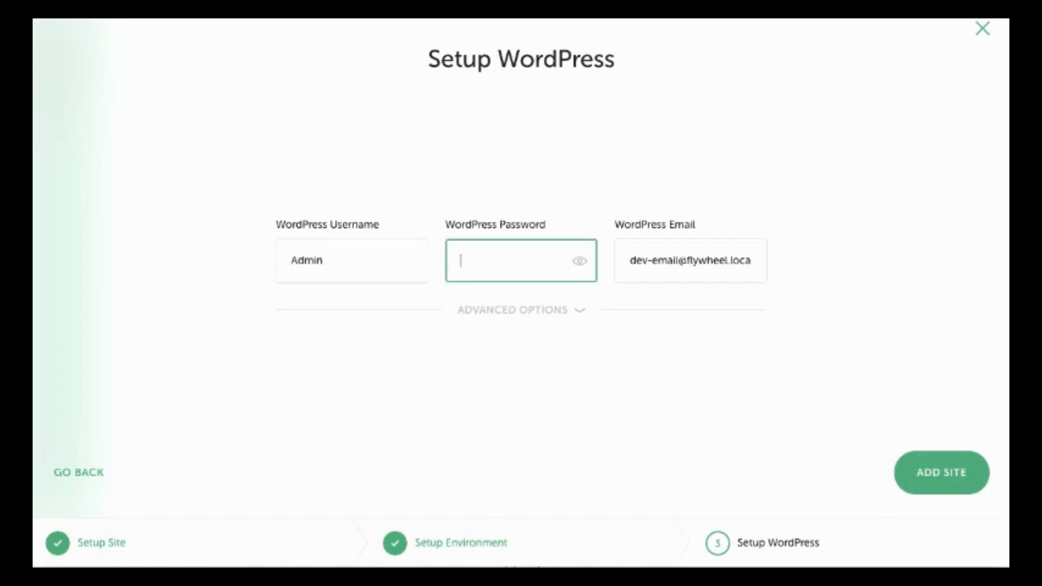
pyautogui.write('admin')
pyautogui.click(513, 309)
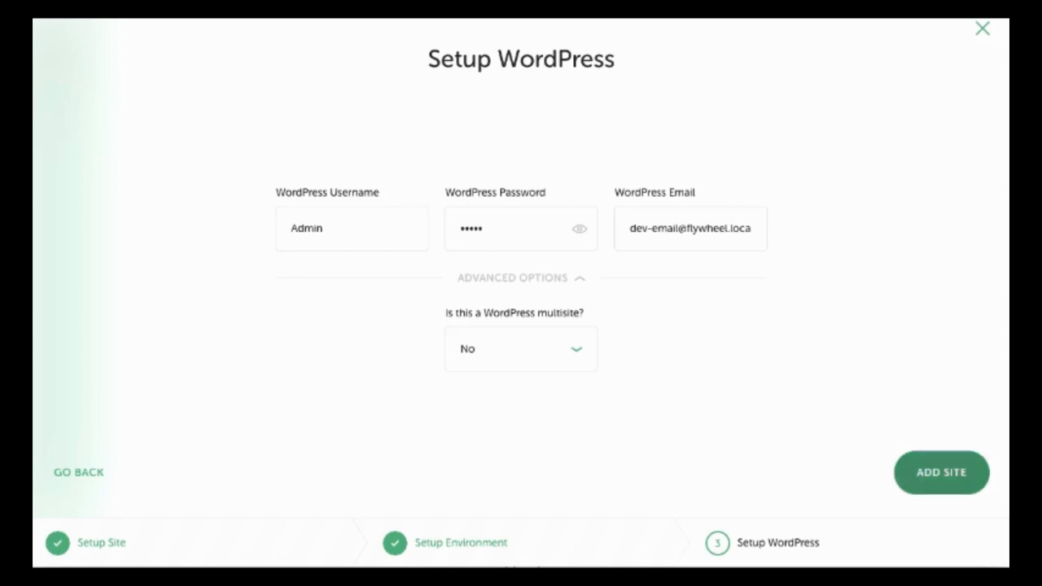
pyautogui.click(941, 472)
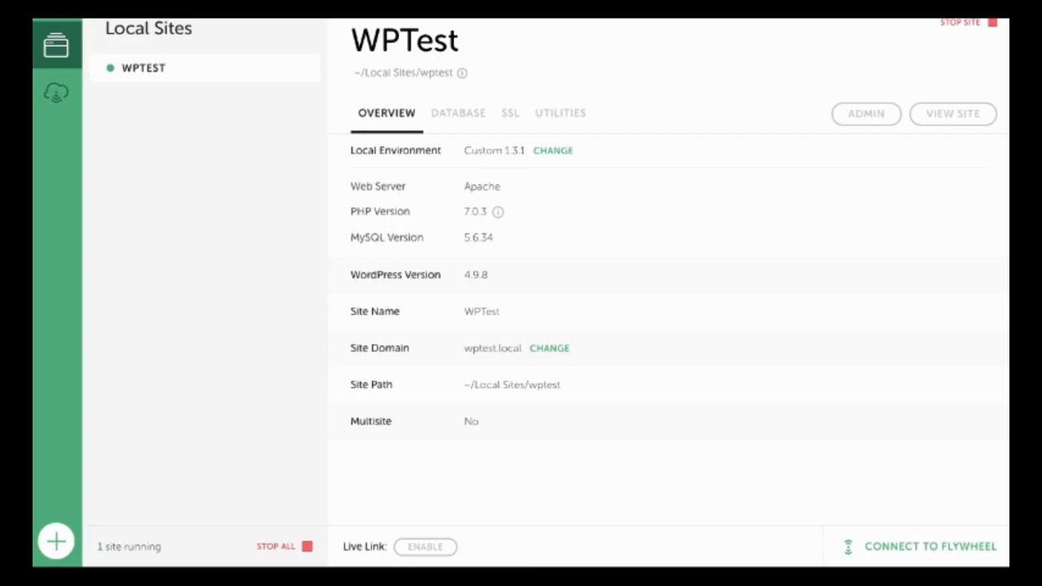
# Review WPTest's Database, SSL and Utilities tabs, then open the admin login and front page.
pyautogui.click(458, 112)
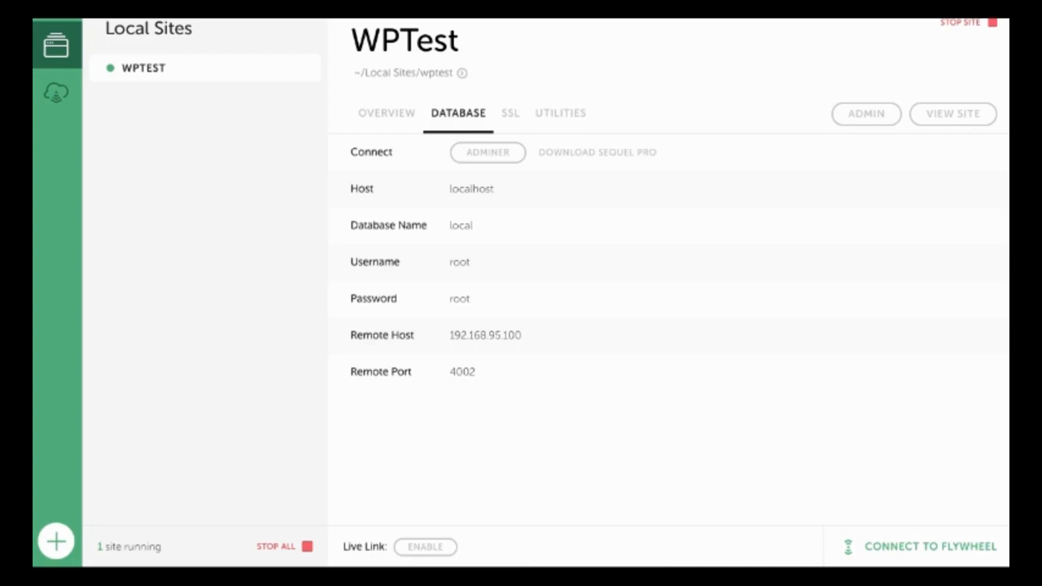
pyautogui.click(511, 113)
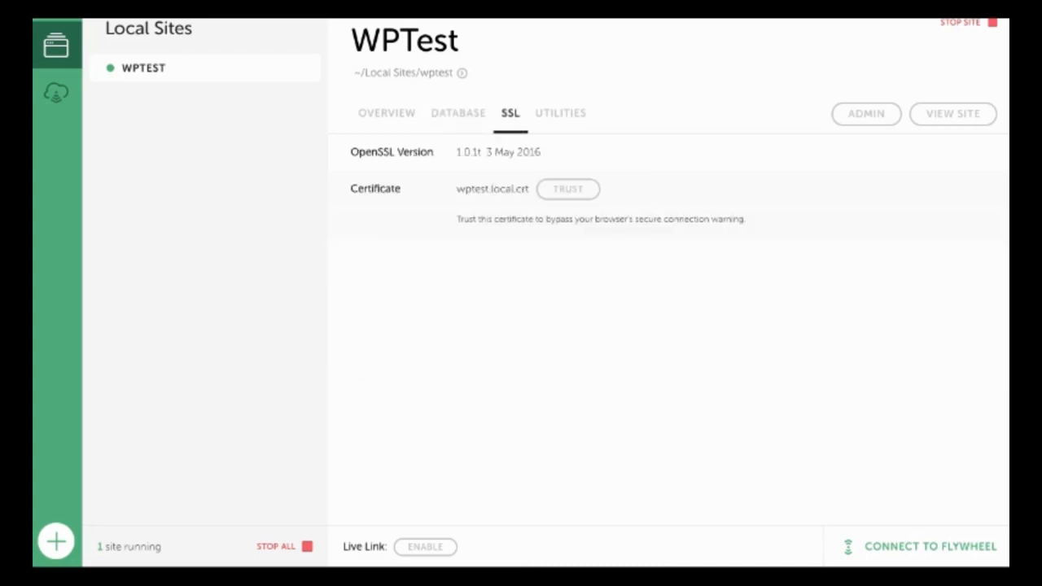
pyautogui.click(560, 113)
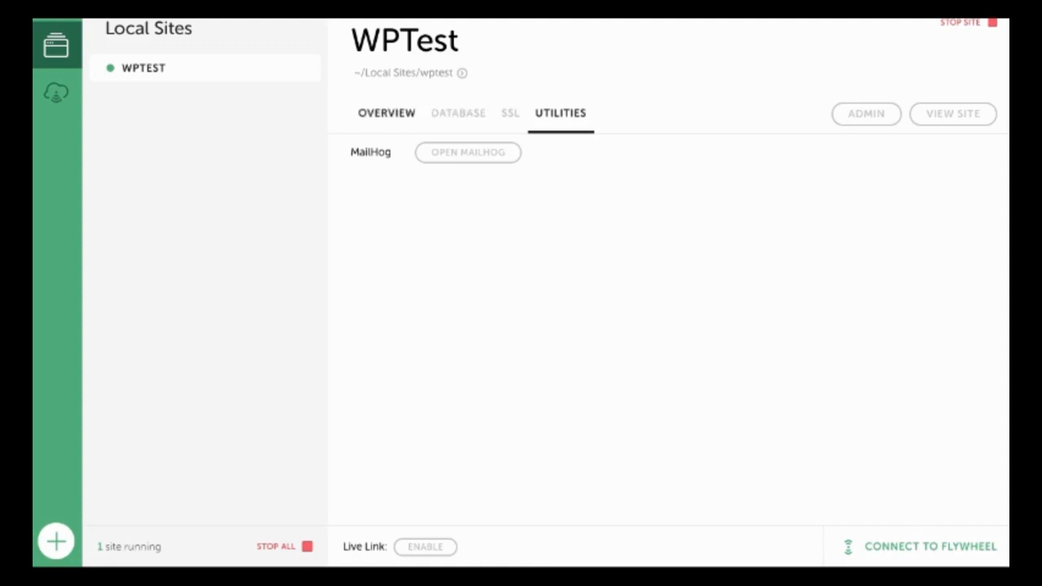
pyautogui.click(387, 113)
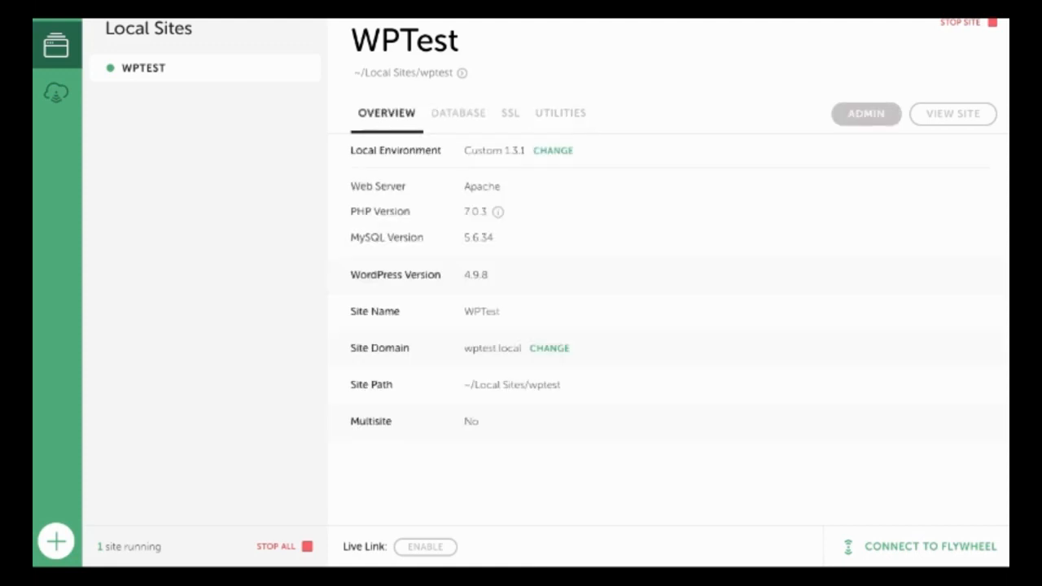
pyautogui.click(867, 113)
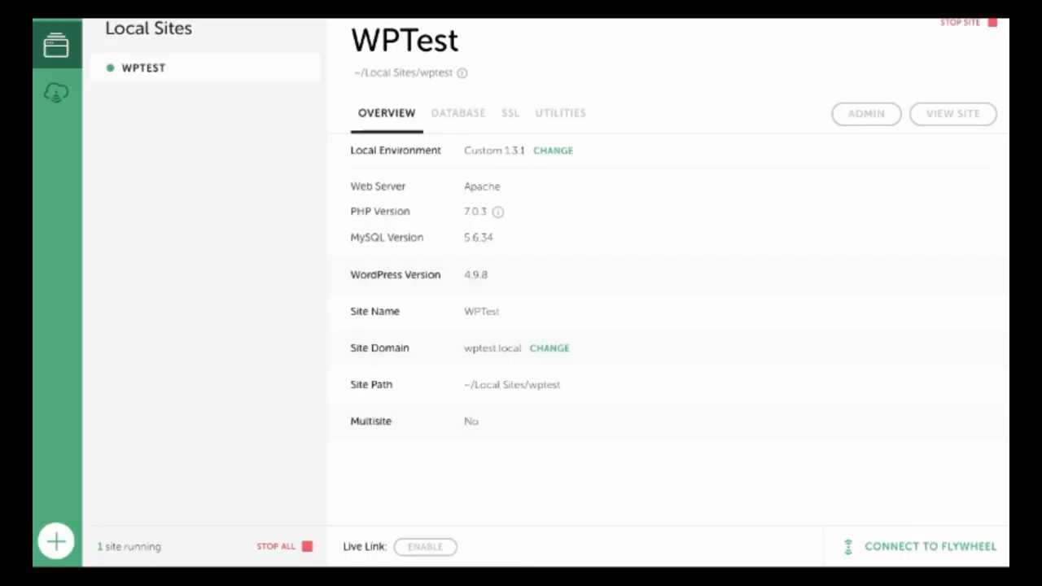
pyautogui.click(953, 113)
# Log in to the WPTest wp-admin with the admin username and password.
pyautogui.click(866, 113)
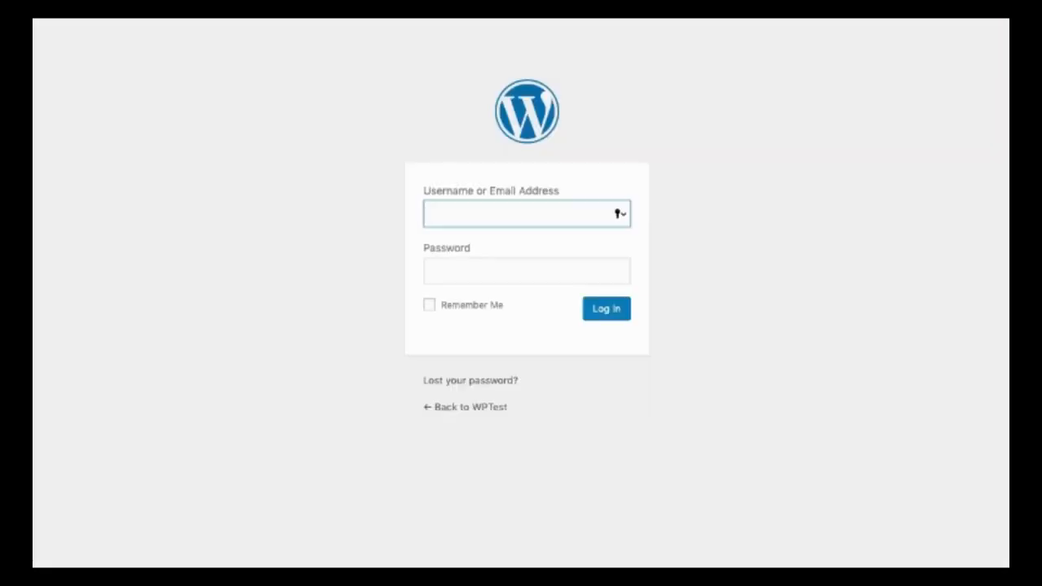
pyautogui.write('Admin')
pyautogui.click(526, 271)
pyautogui.write('•••')
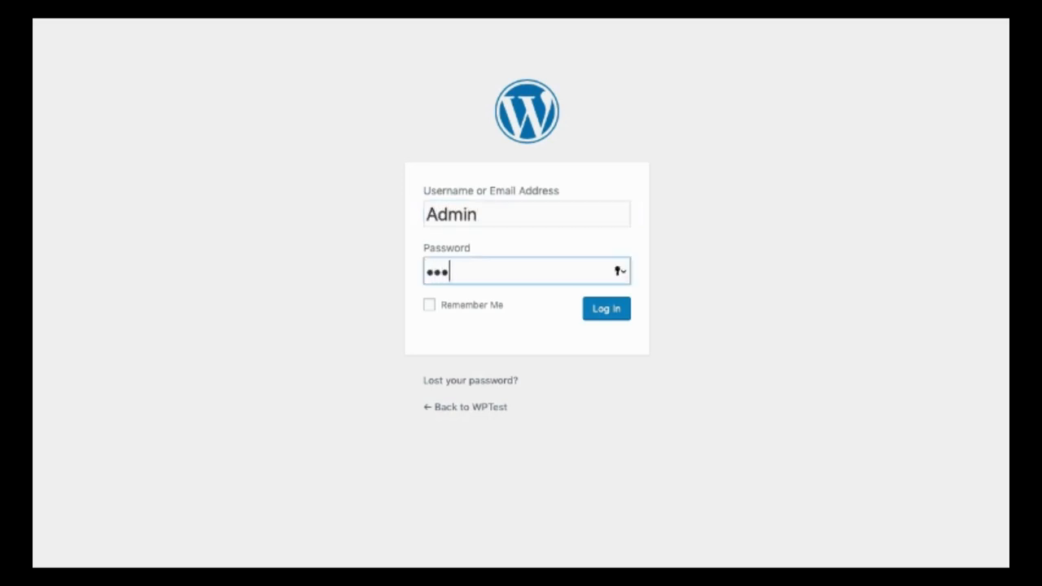
pyautogui.write('••')
pyautogui.press('Return')
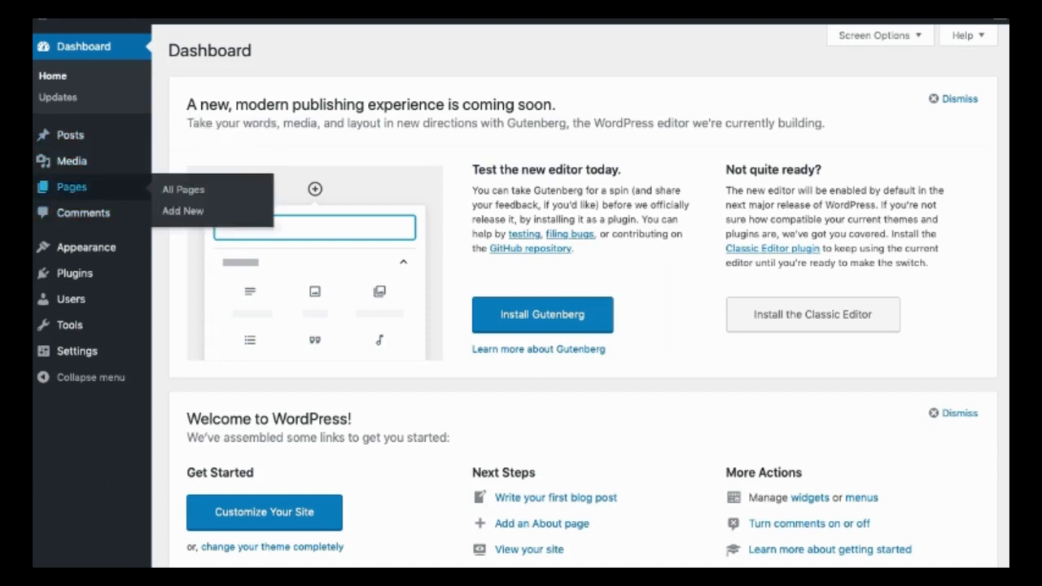
# Search the Add Plugins directory for 'seo'.
pyautogui.moveTo(81, 246)
pyautogui.moveTo(75, 272)
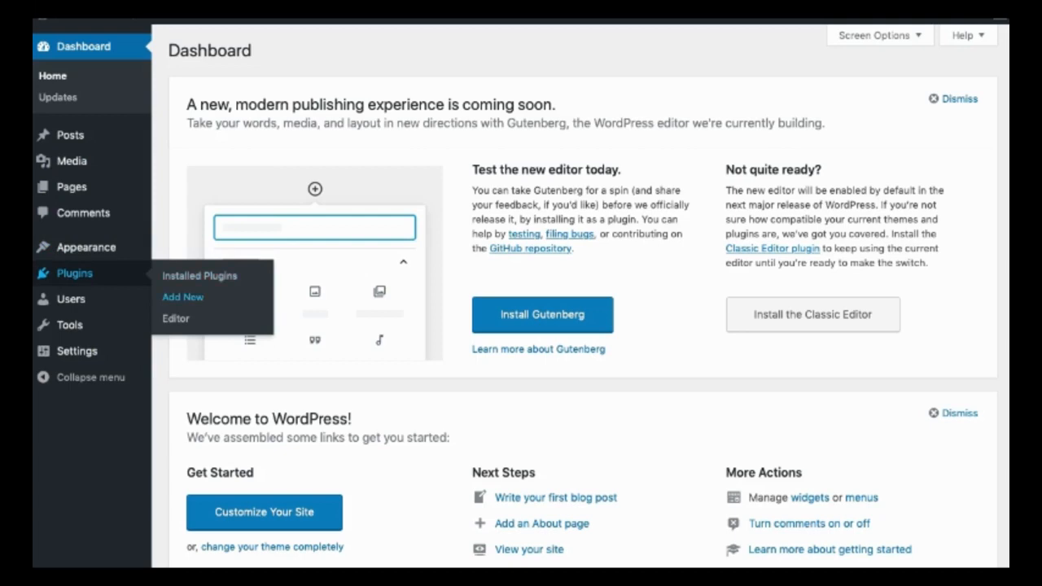
pyautogui.click(182, 297)
pyautogui.click(883, 94)
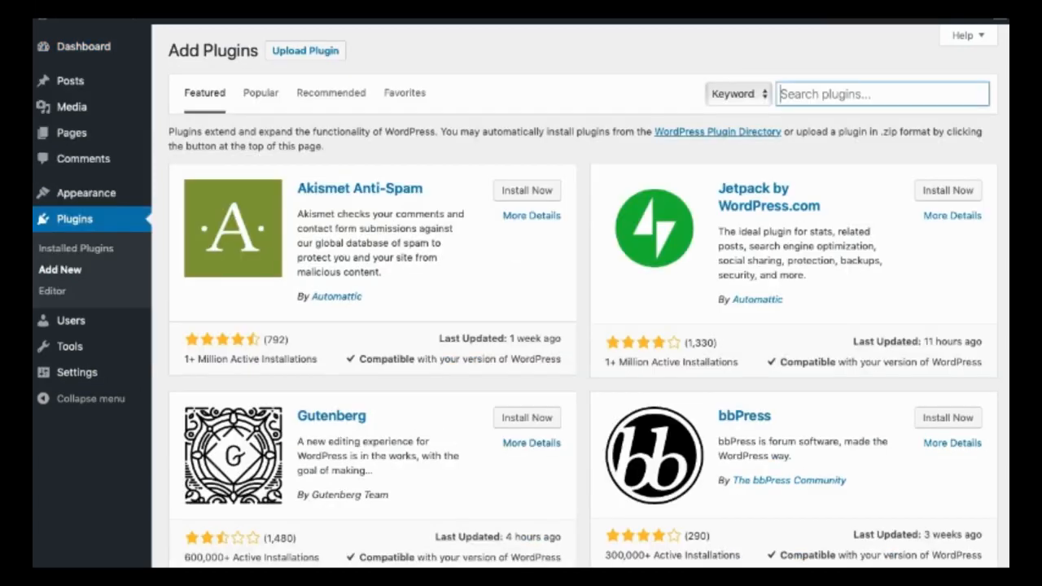
pyautogui.write('seo')
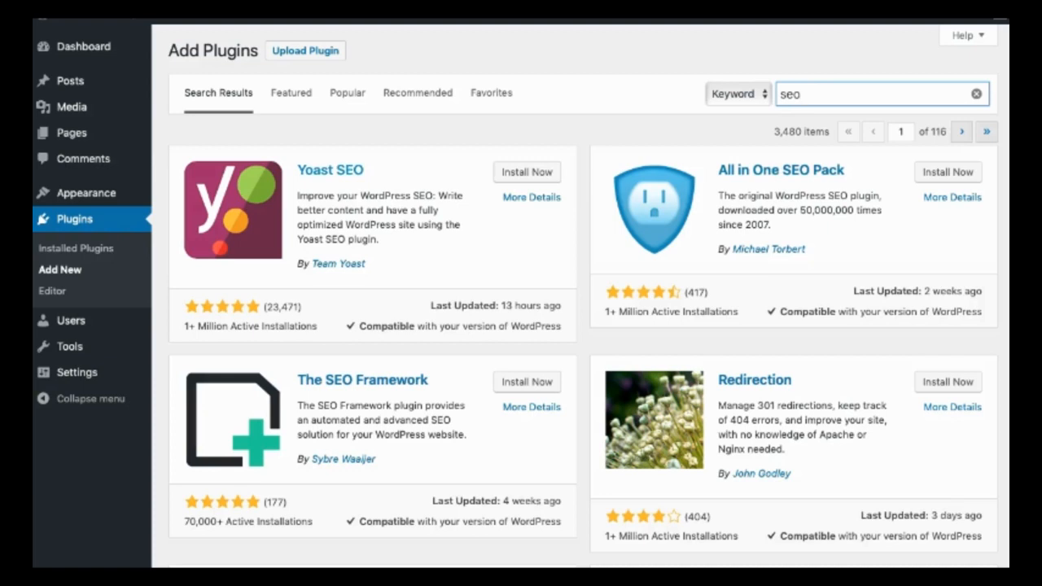
# Search the Add Themes directory for 'astra'.
pyautogui.click(87, 193)
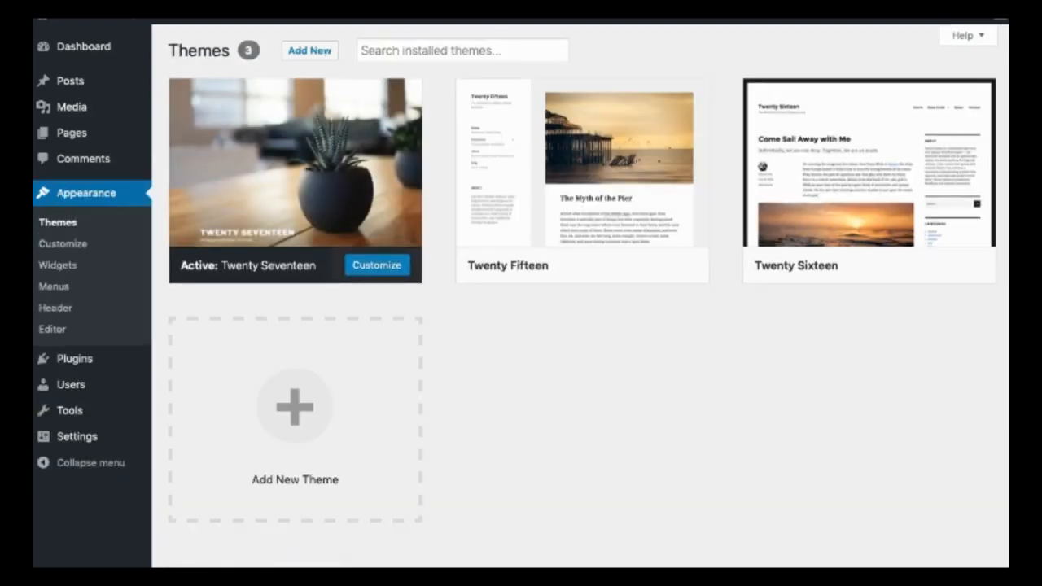
pyautogui.click(309, 50)
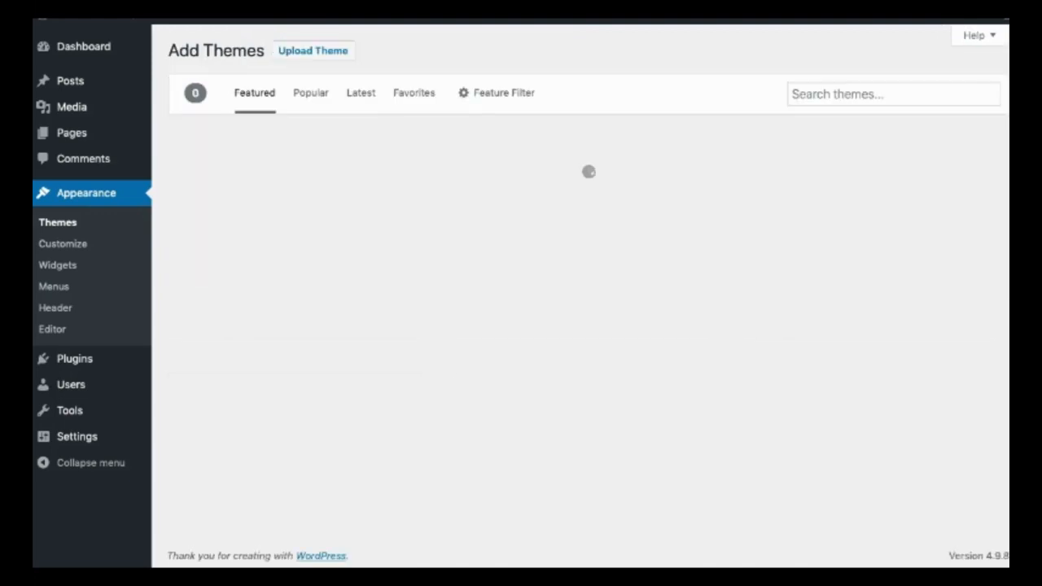
pyautogui.click(883, 93)
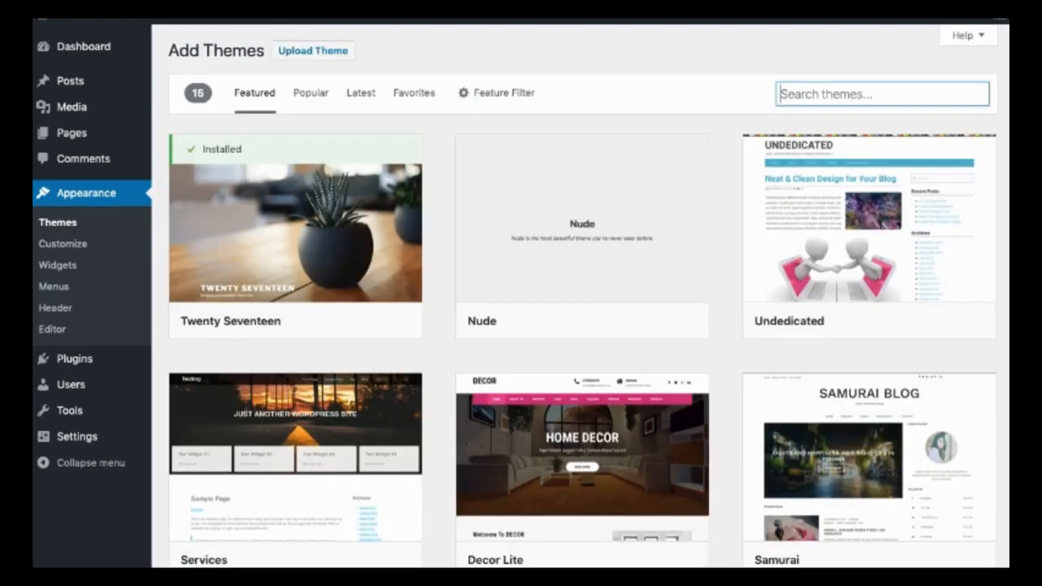
pyautogui.write('ast')
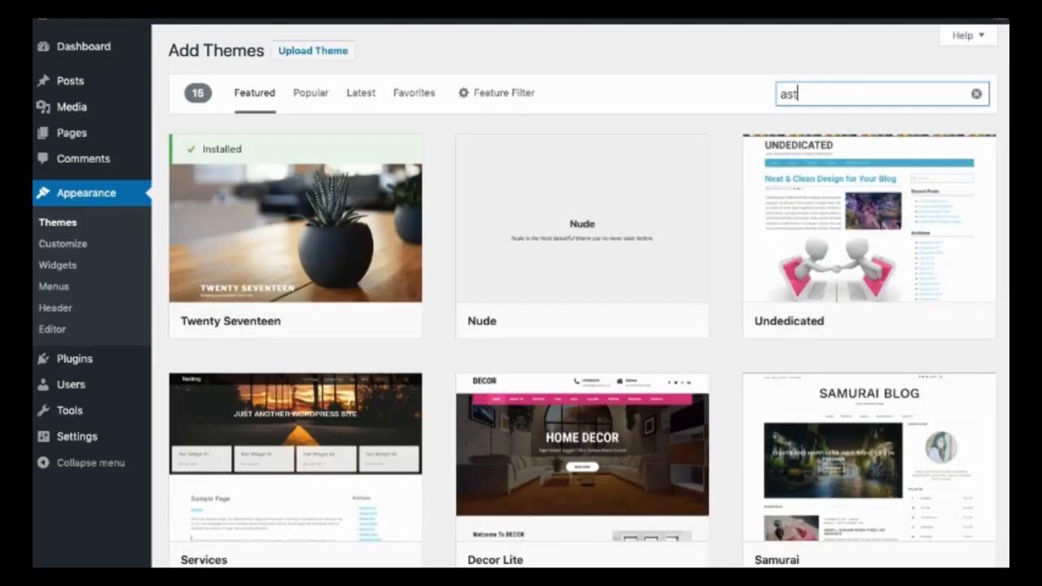
pyautogui.write('ra')
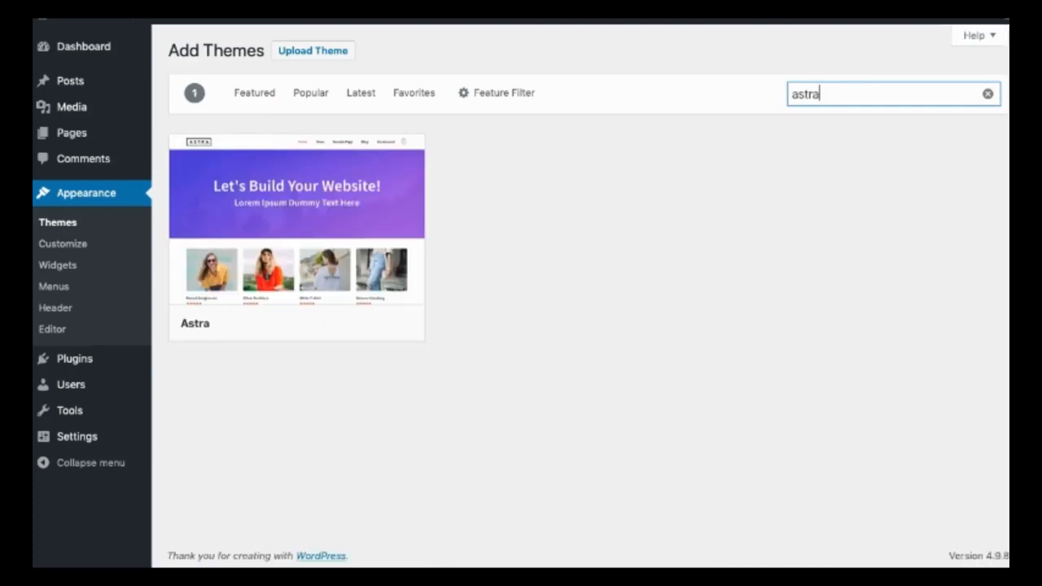